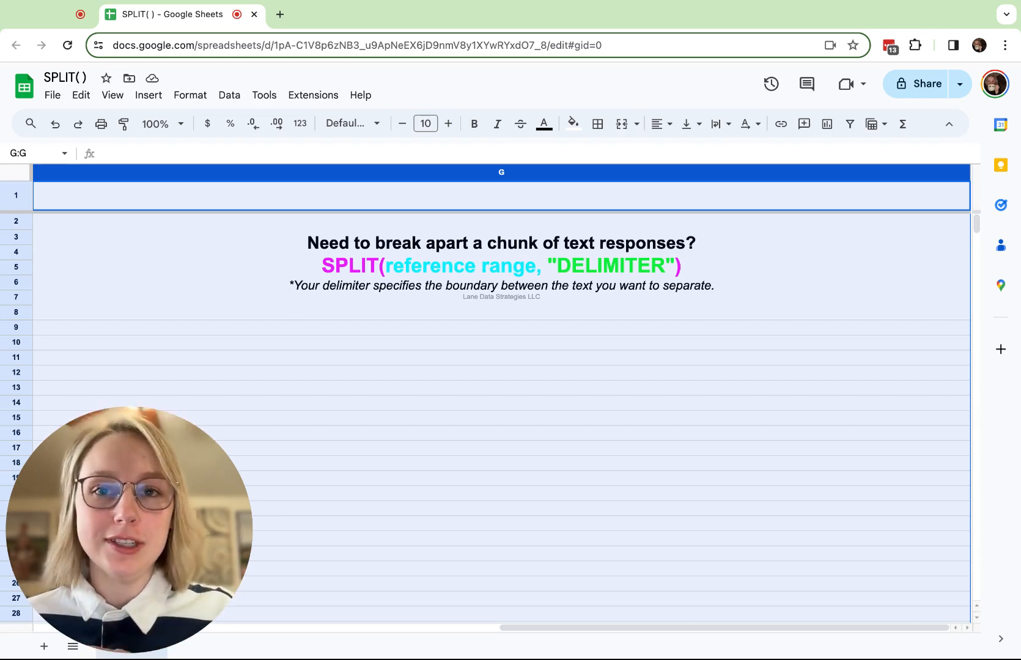
- Clear the existing formula from cell C2 beneath the names header
left_click(502, 448)
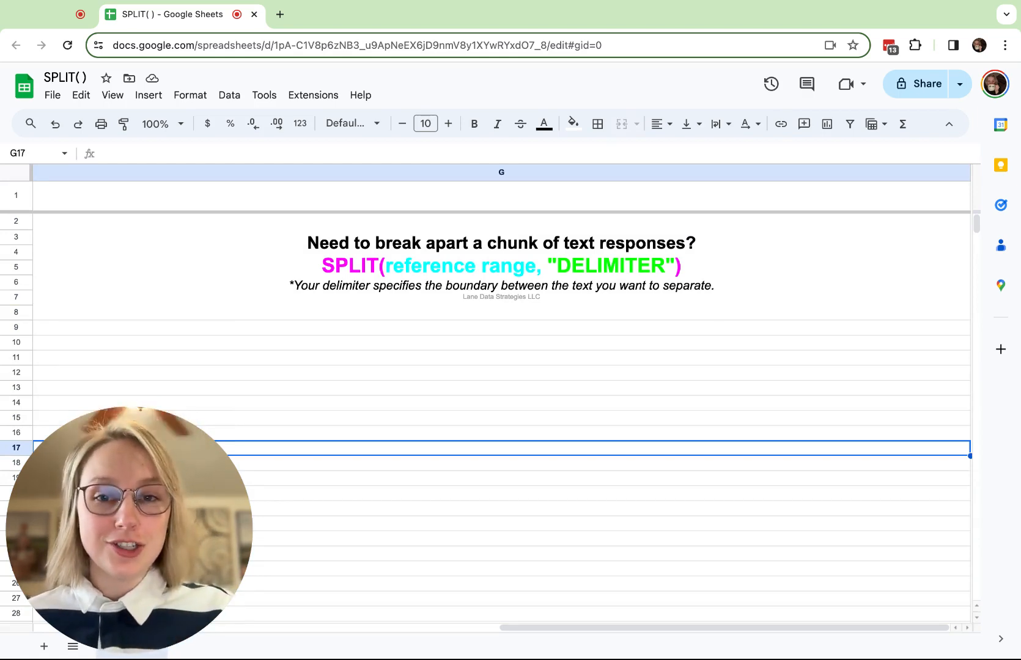
scroll(122, 521, "left", 10)
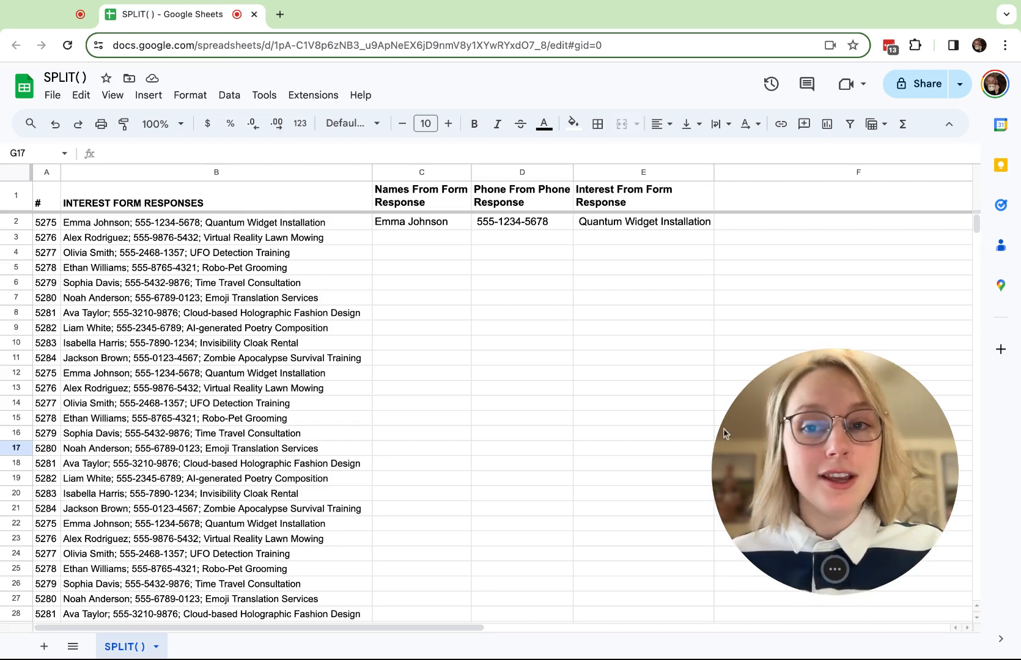
left_click(426, 221)
key("Delete")
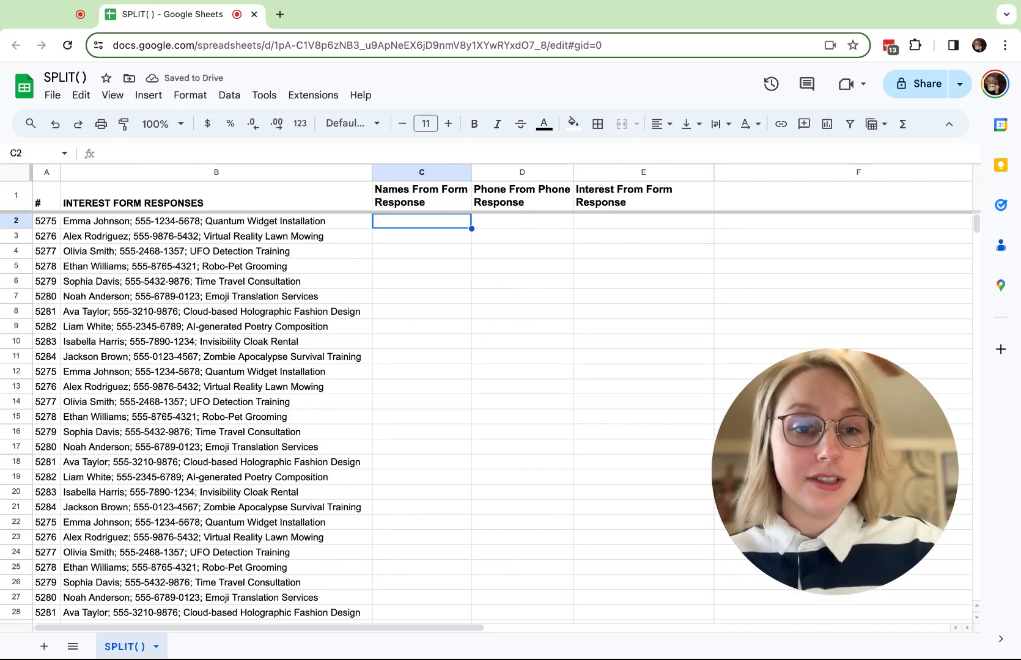
- Enter the formula =SPLIT(B2,";") in C2 to split the first form response at its semicolons
type("=")
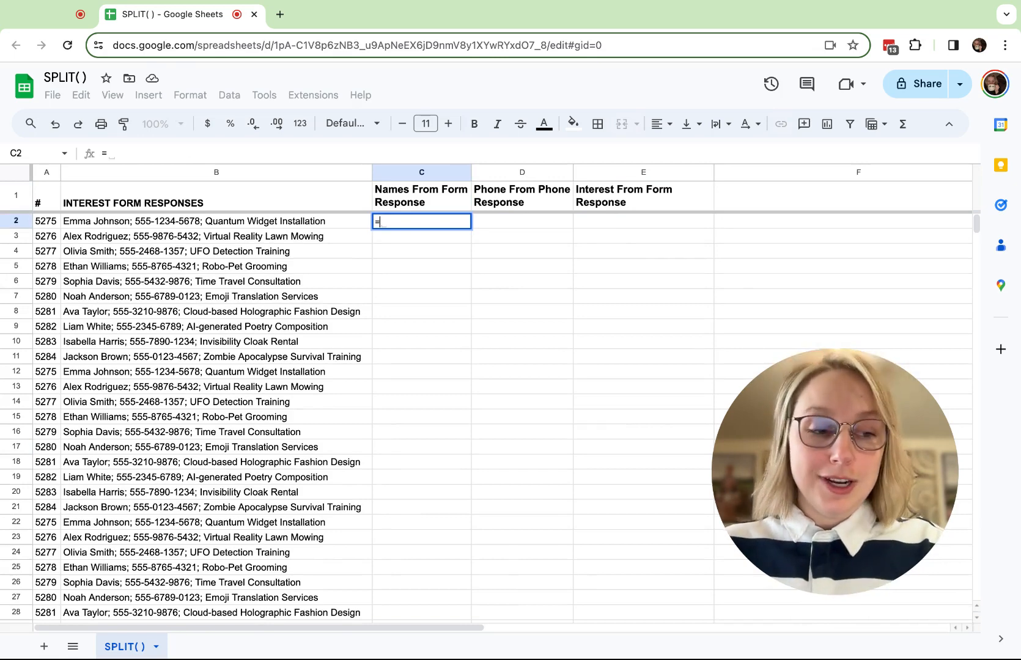
type("SPLIT(")
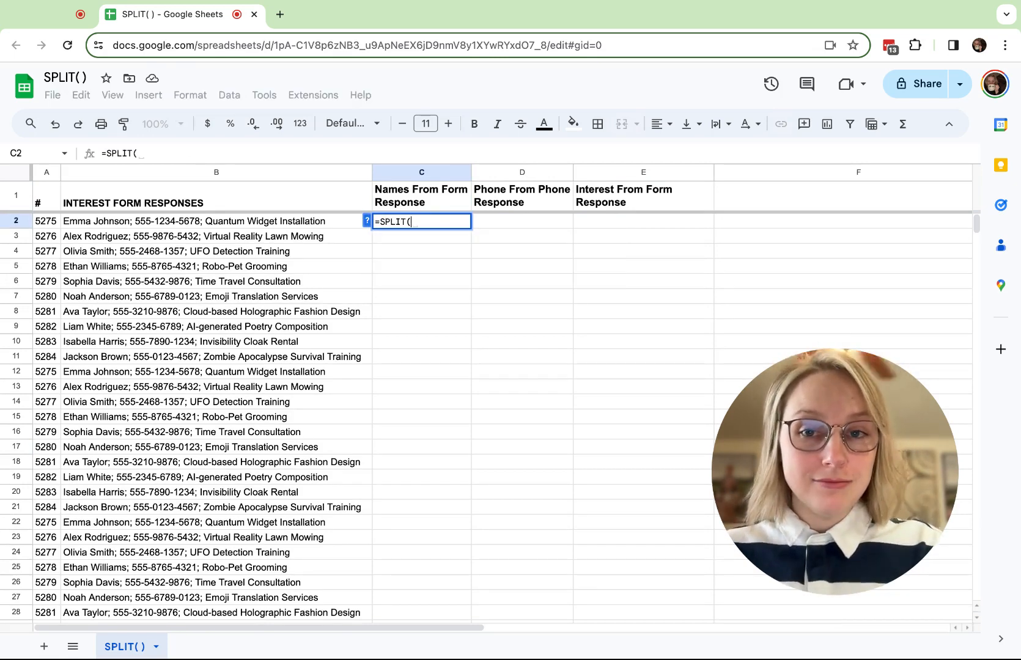
left_click(313, 222)
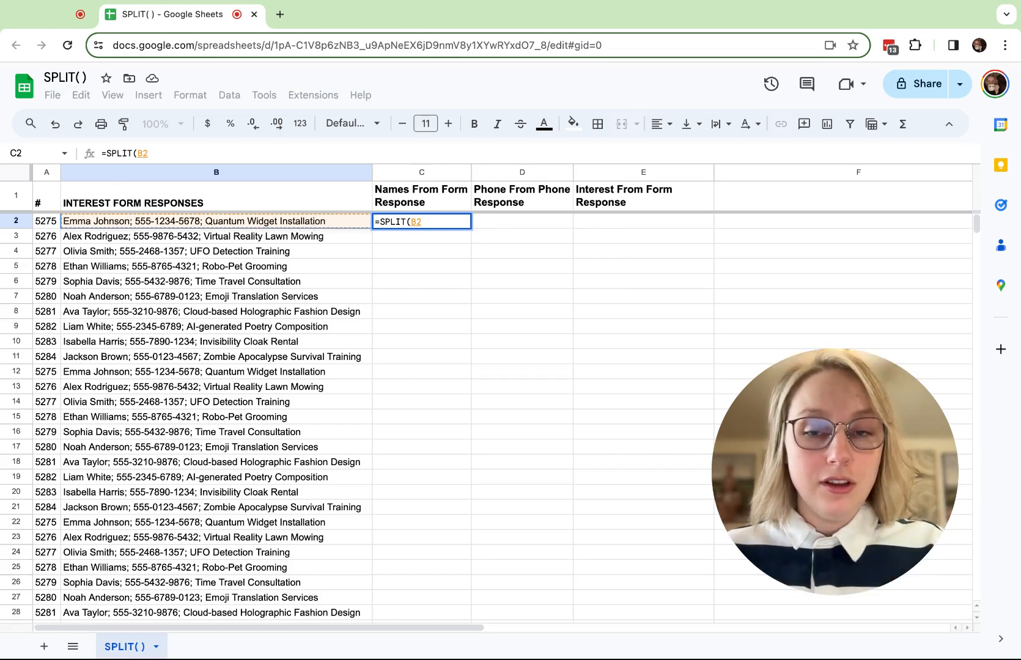
type(",")
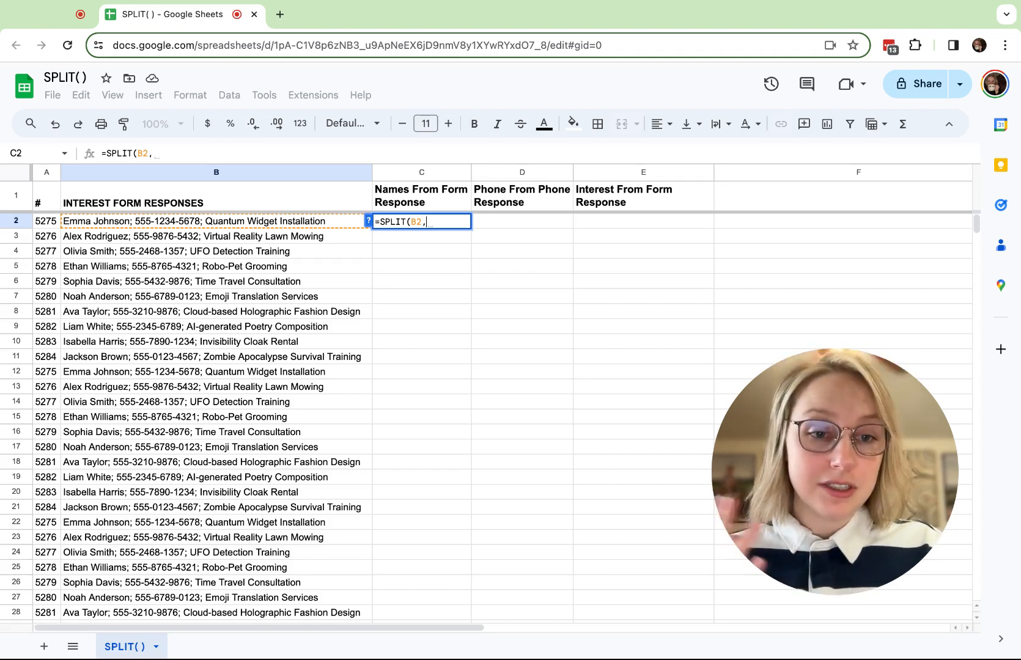
type("\"")
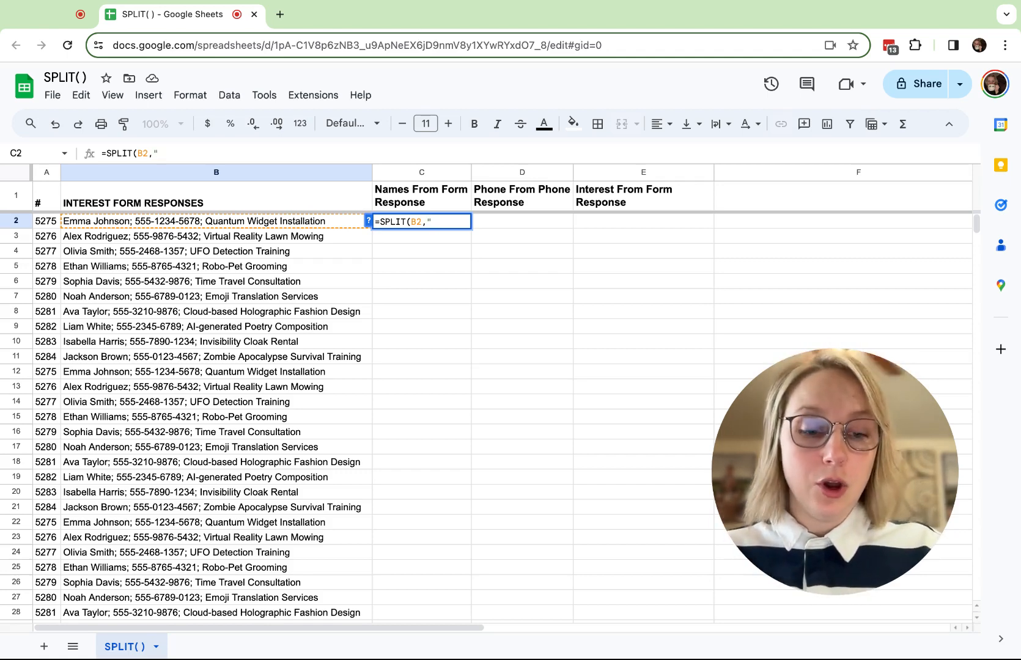
type(";")
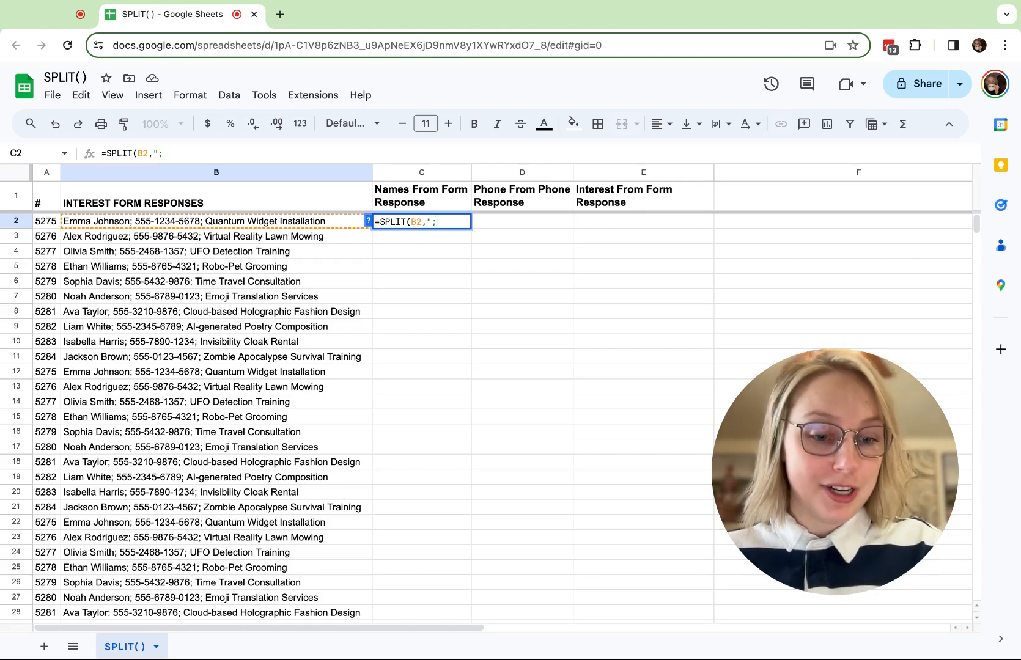
type("\")")
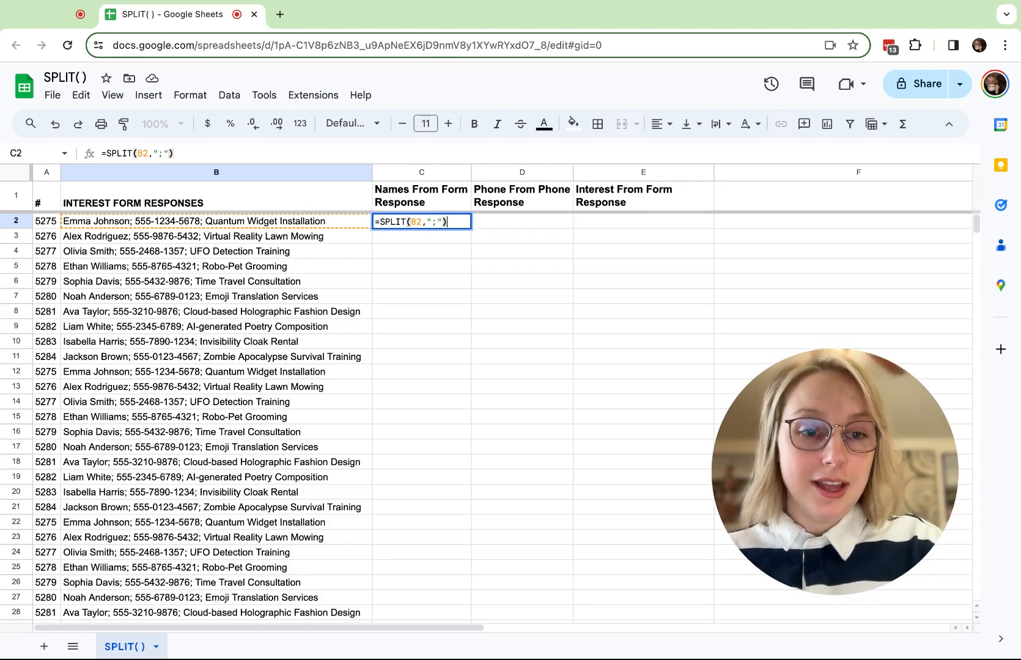
key("Return")
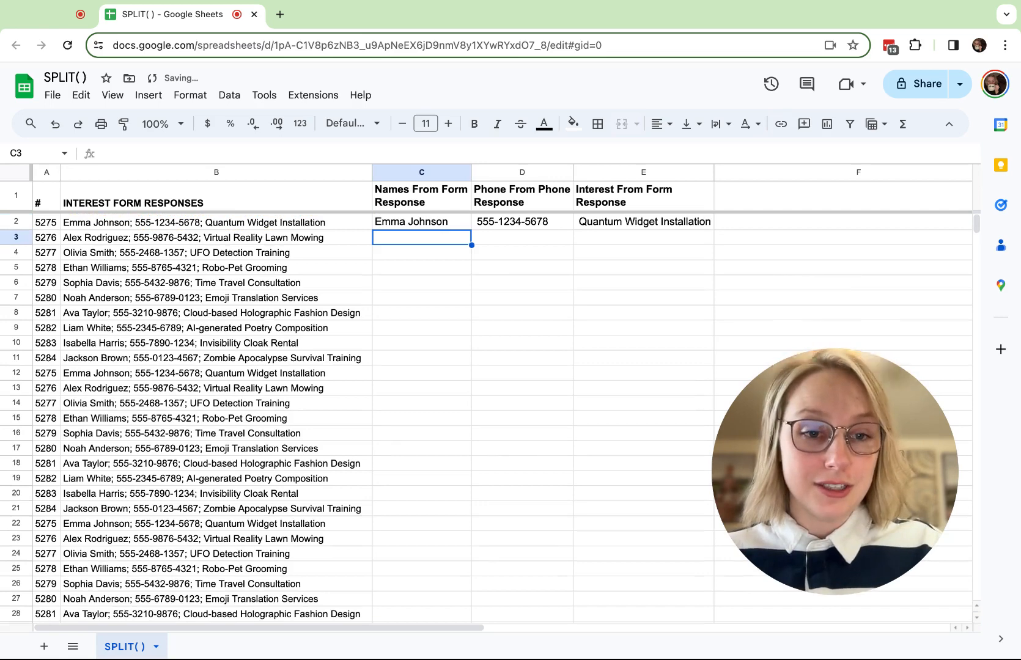
- Fill the SPLIT formula from C2 down column C to row 1000 and review the split rows
key("Up")
key("shift+super+Down")
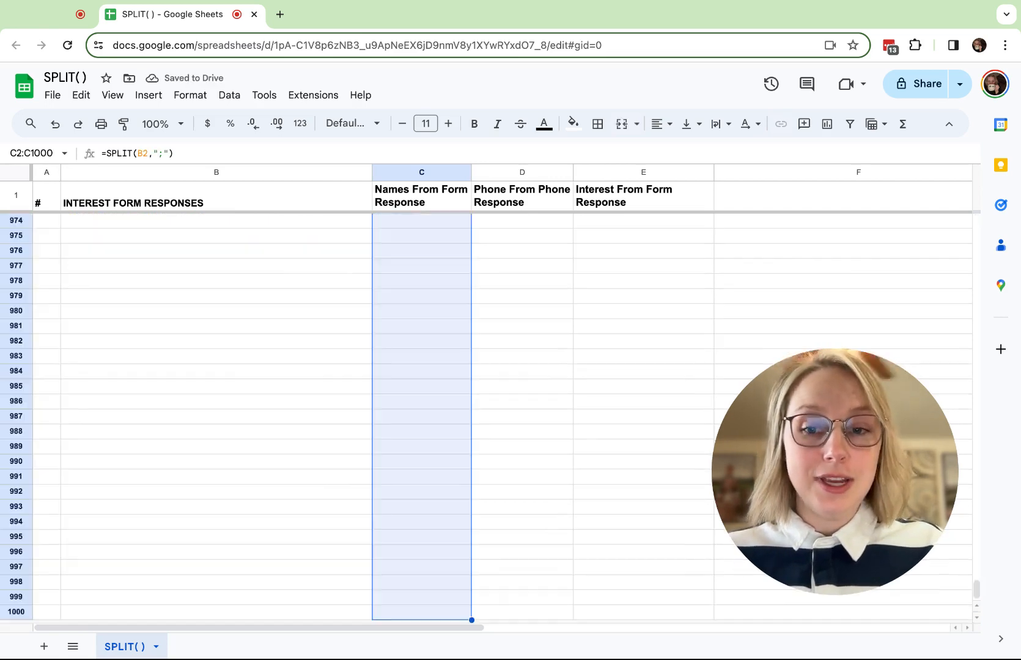
key("super+d")
key("Up")
key("Down")
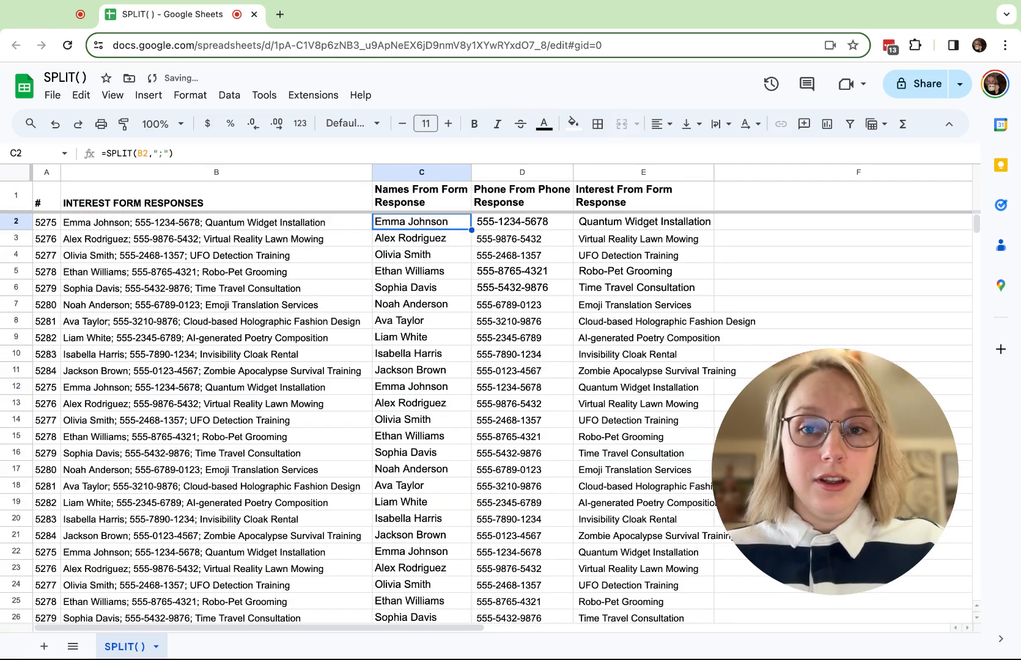
scroll(466, 592, "down", 4)
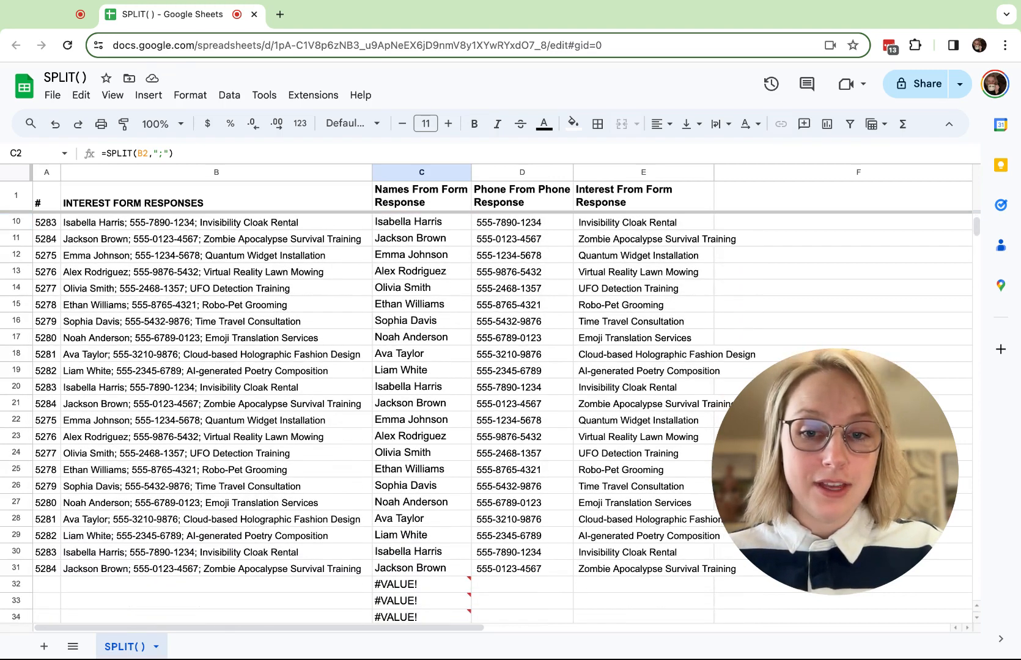
scroll(435, 251, "up", 4)
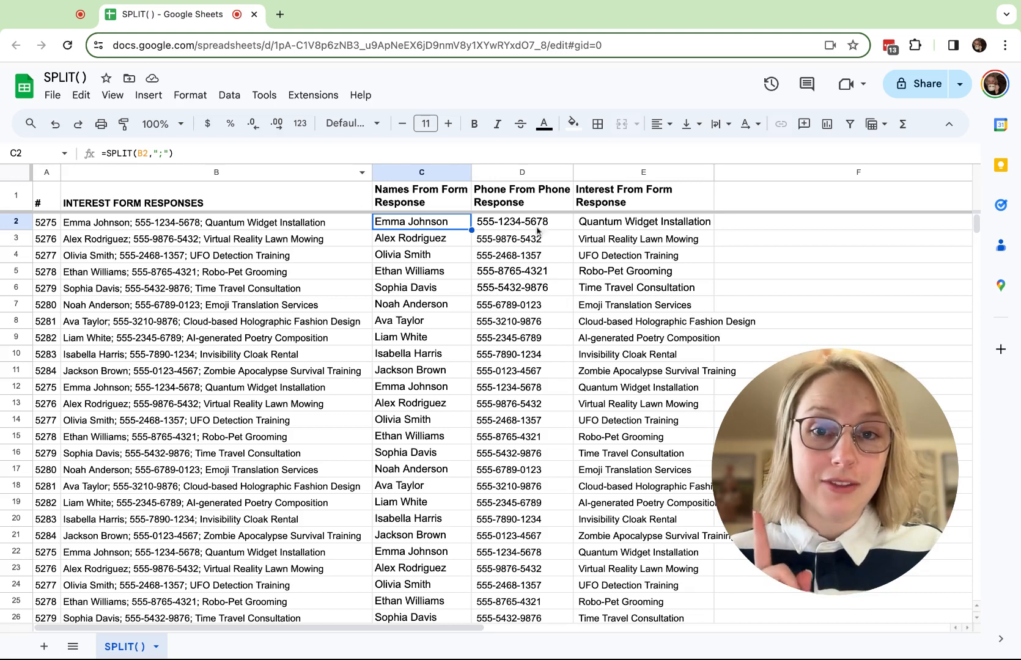
- Examine the phone value in D2 for a leading space
left_click(489, 225)
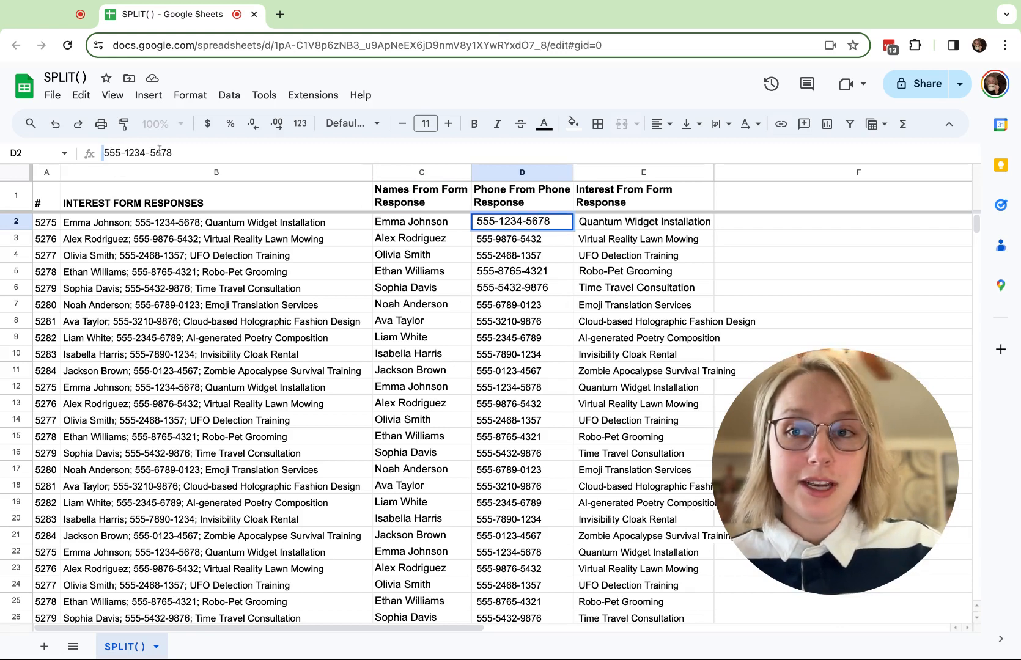
left_click_drag(177, 153, 93, 158)
left_click(105, 154)
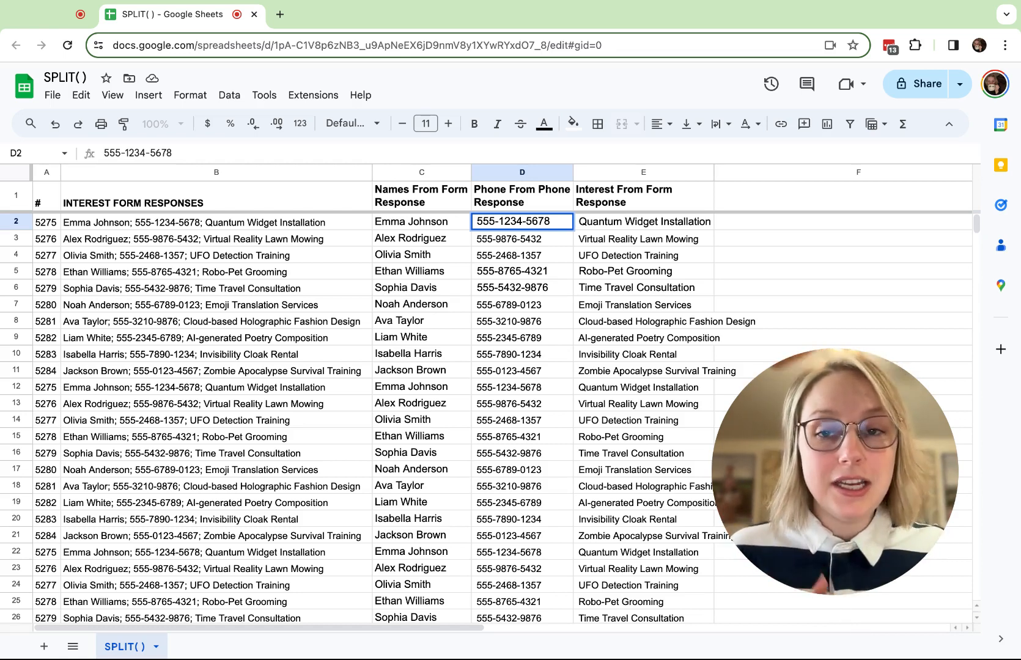
- Wrap the formula in C2 with array trimming so it reads =ARRAYFORMULA(TRIM(SPLIT(B2,";")))
left_click(454, 222)
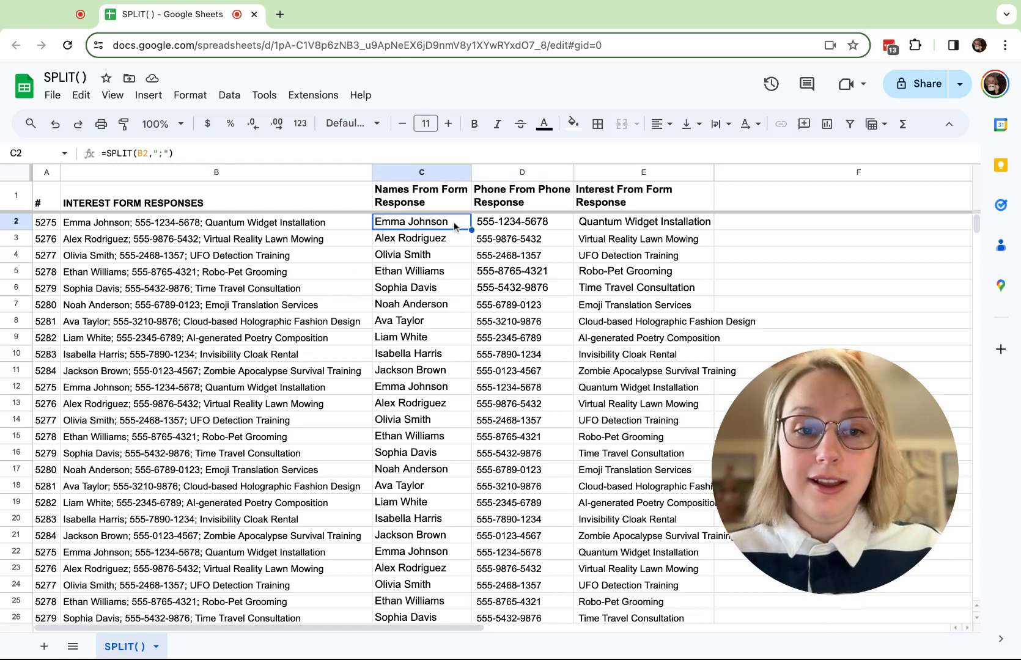
left_click(105, 153)
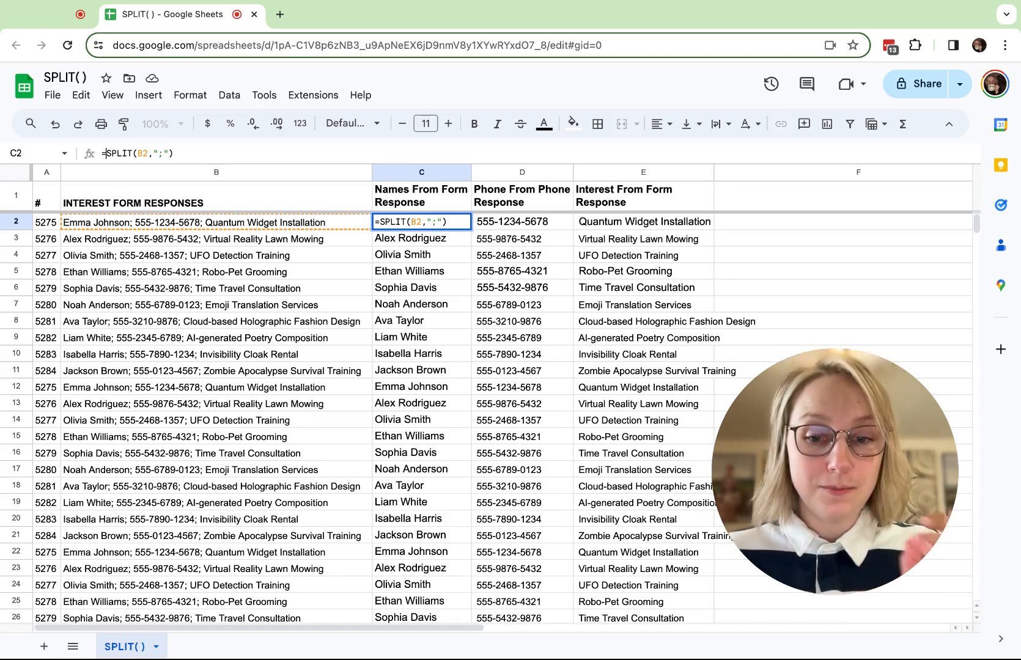
type("ARRAYFOR")
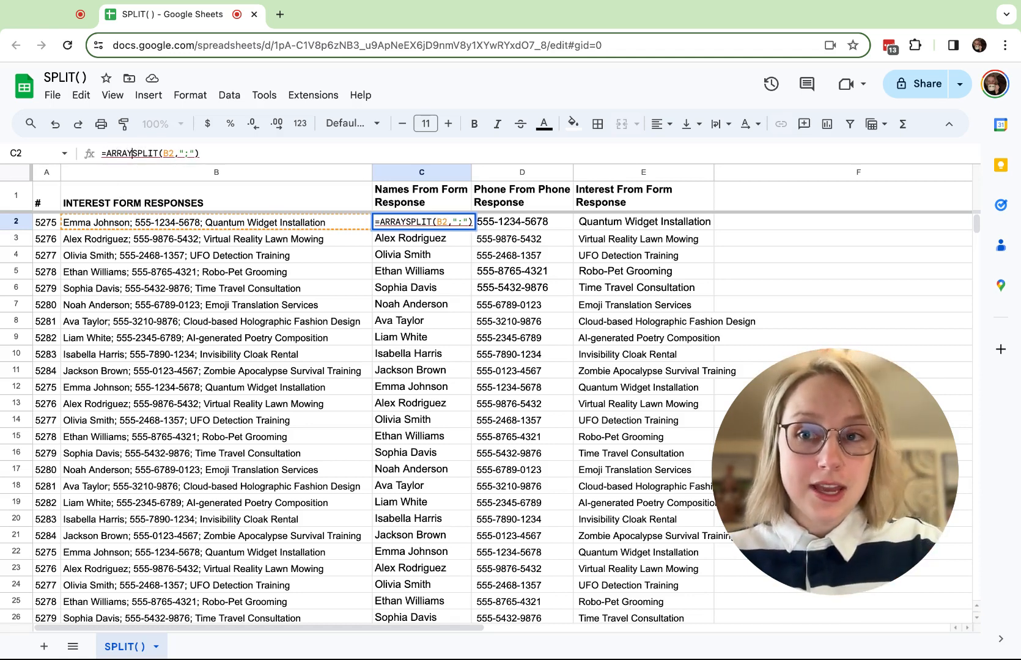
type("MULA")
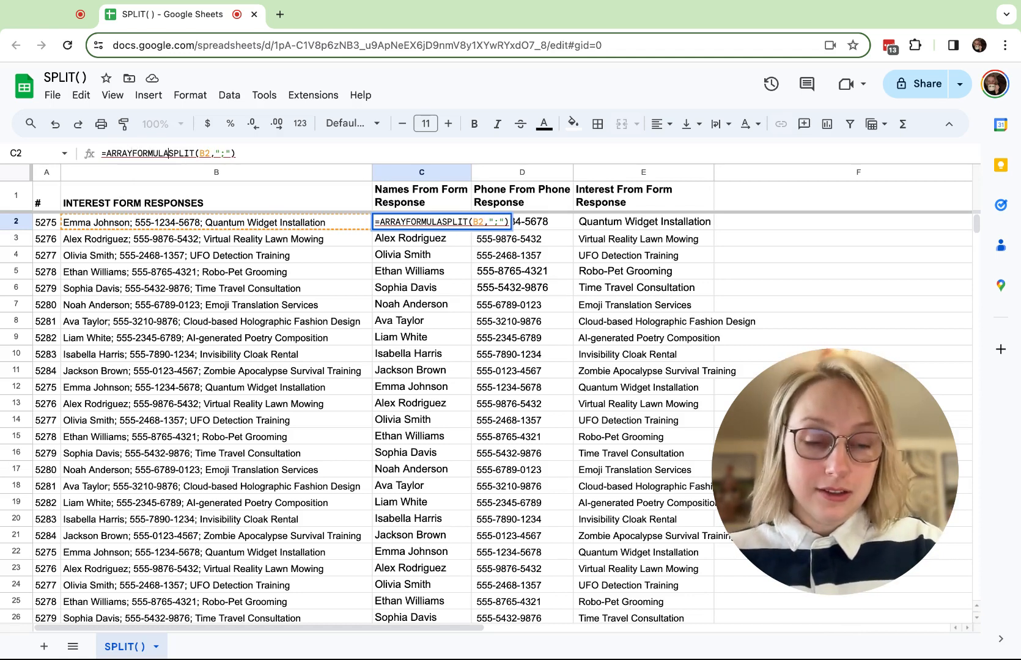
type("(")
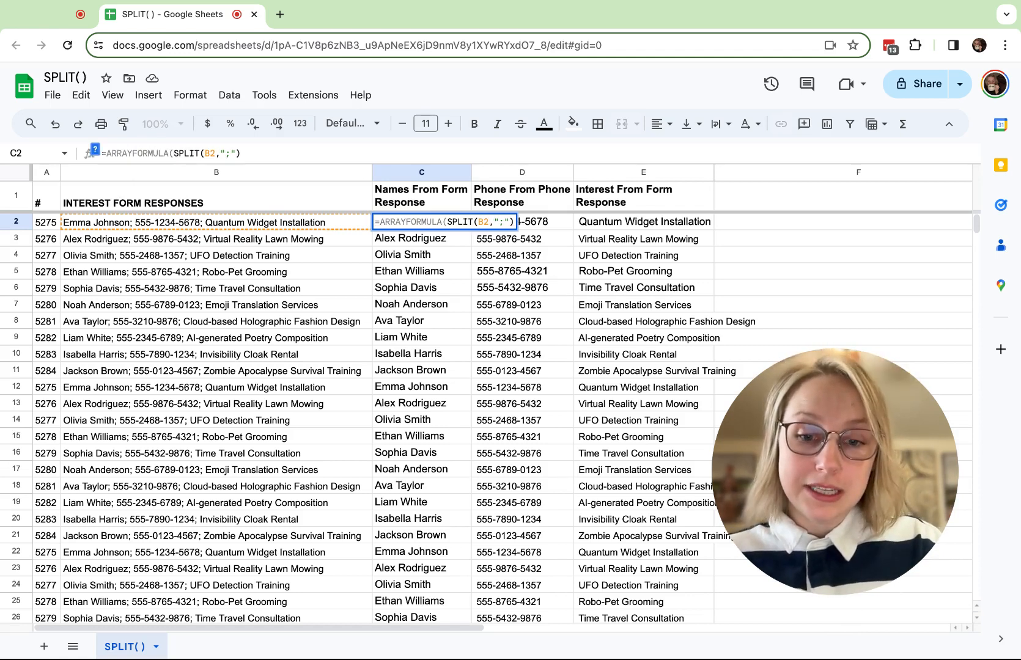
type("TRIM")
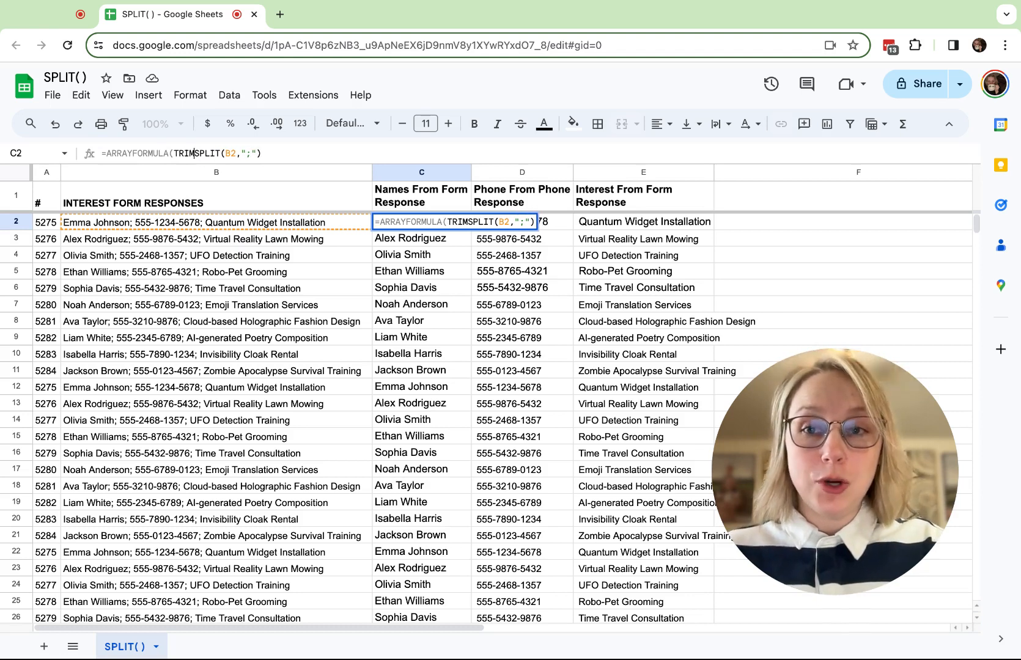
type("(")
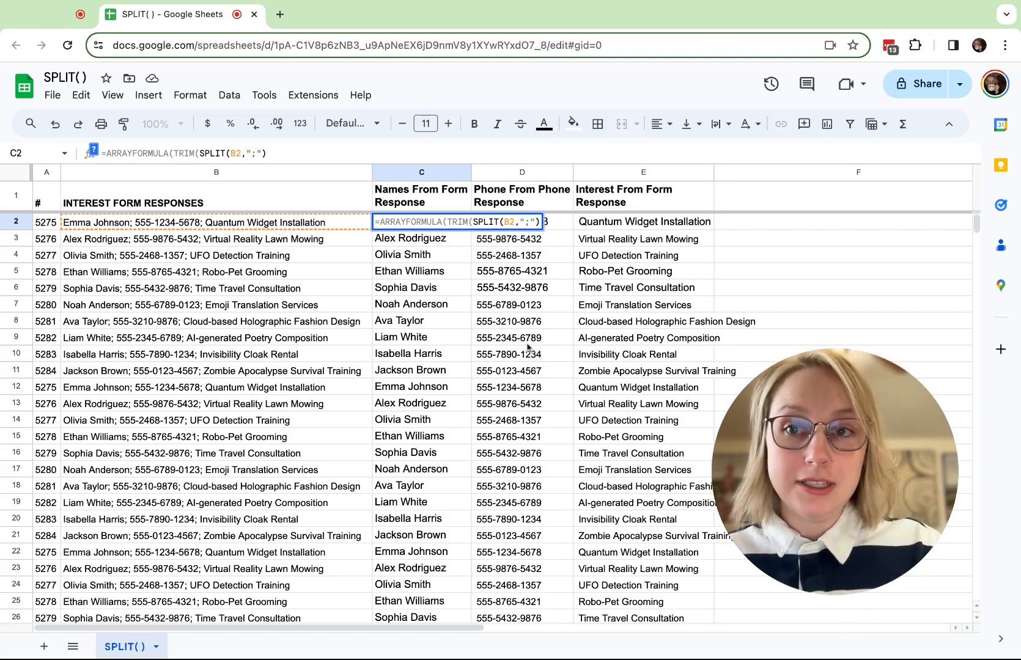
left_click(284, 152)
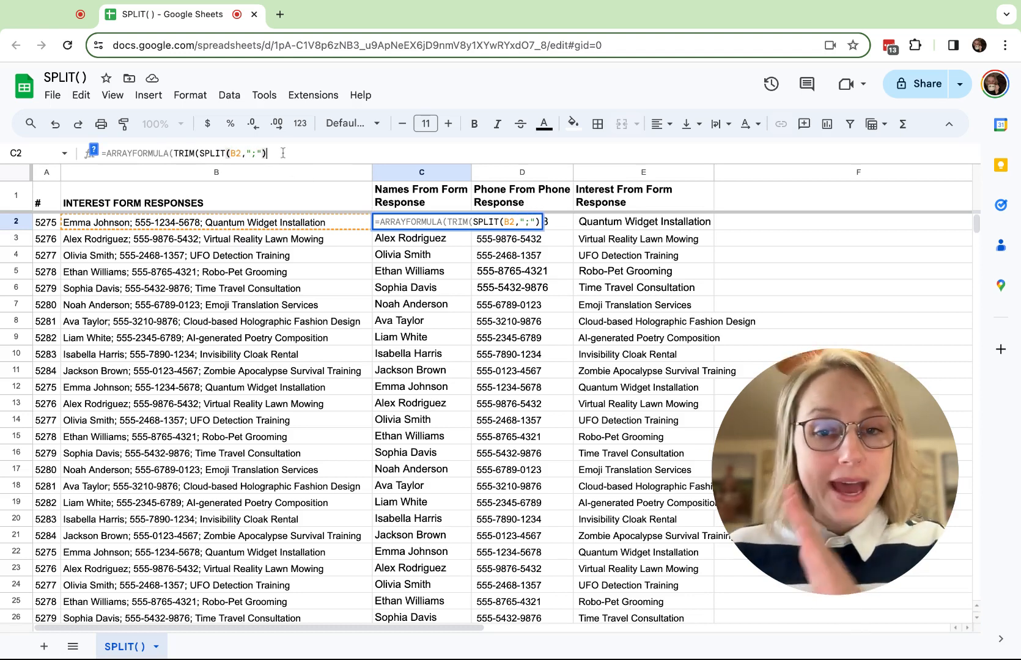
type("))")
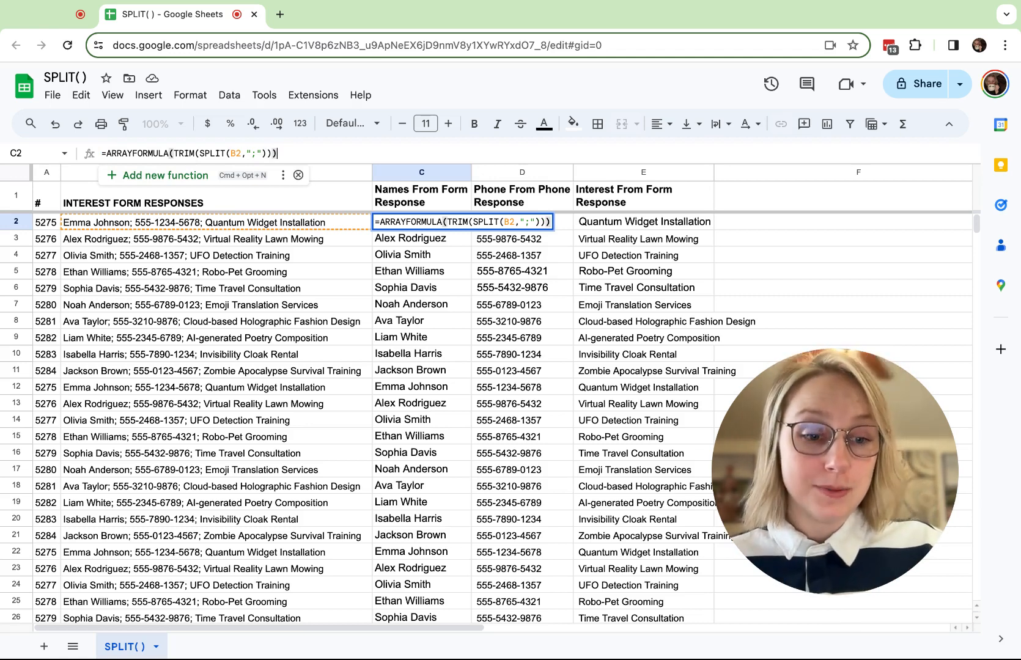
key("Return")
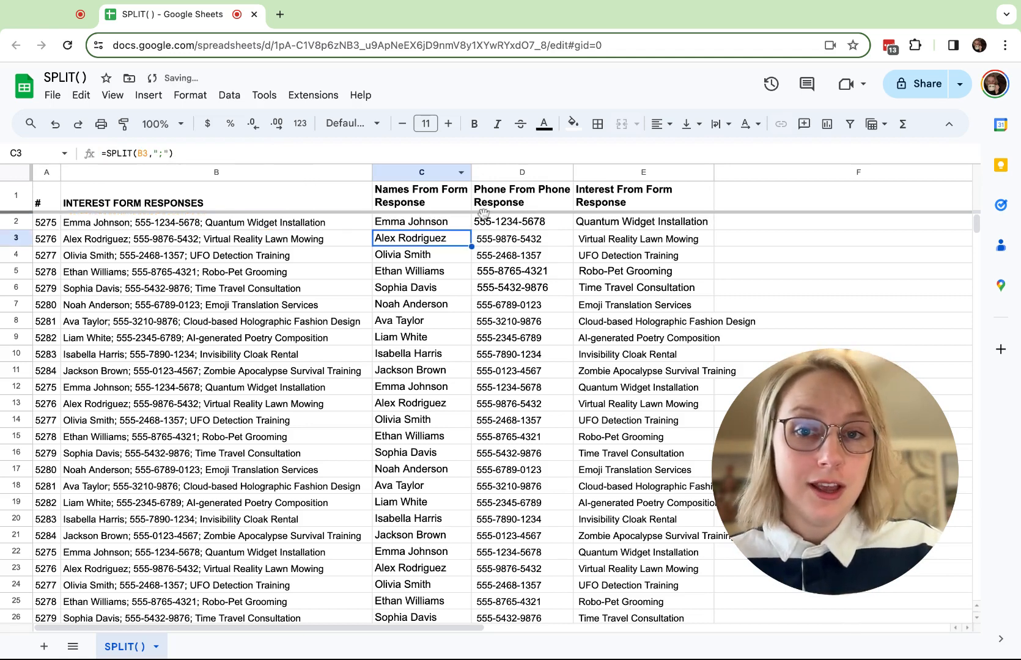
- Fill the ARRAYFORMULA and TRIM version of the formula from C2 down to C1000
left_click(445, 226)
key("ctrl+shift+Down")
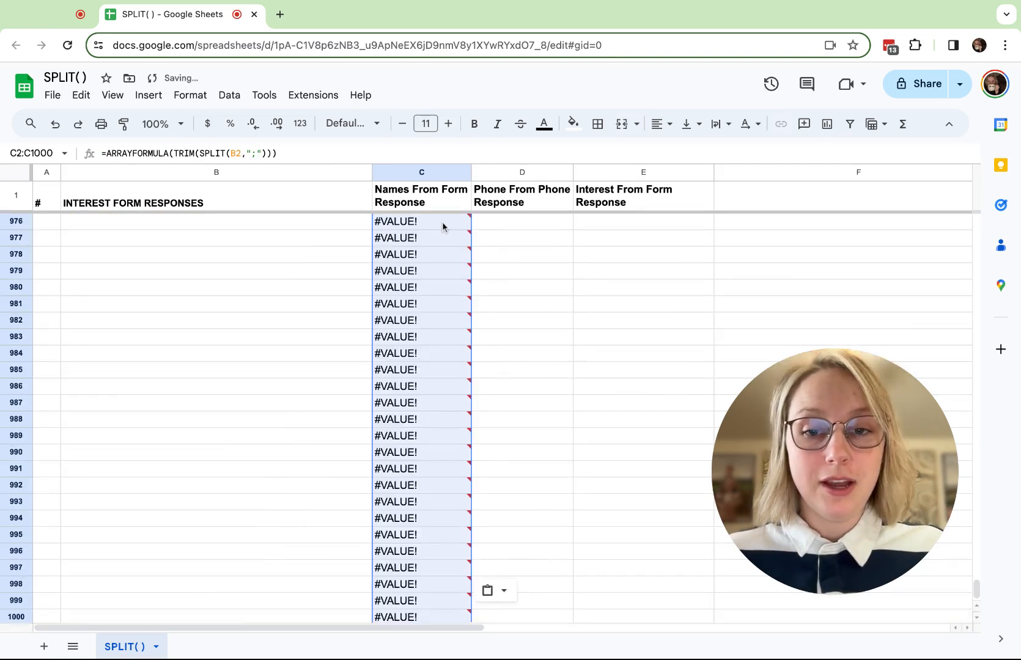
key("ctrl+shift+Up")
- Copy the phone value from D7 into F4 as a test, and clear F4 again
left_click_drag(506, 240, 506, 340)
left_click(502, 306)
key("ctrl+c")
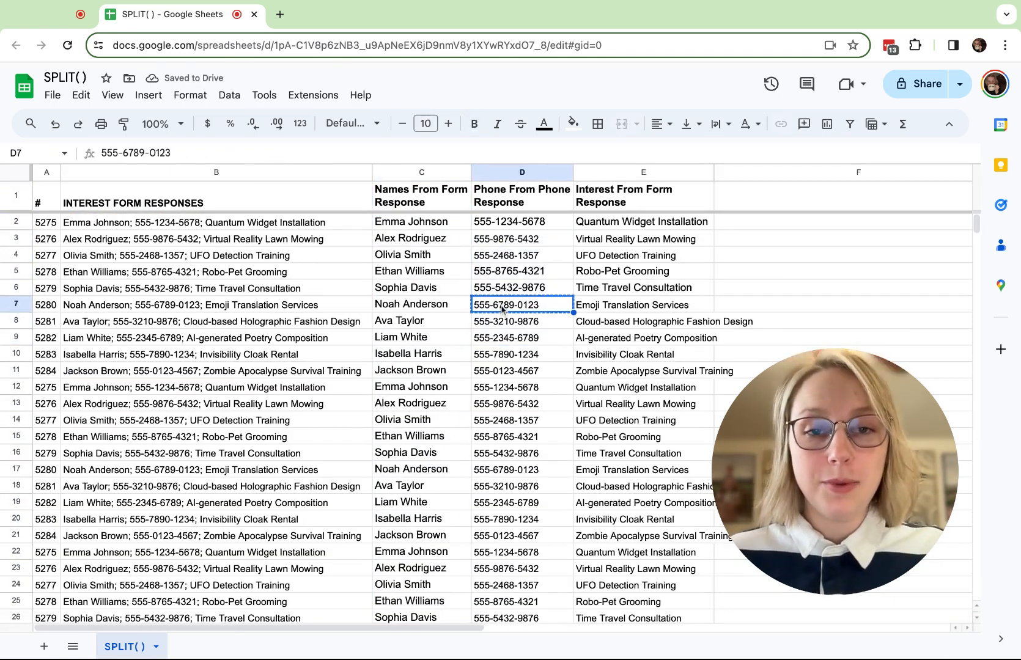
left_click(774, 255)
key("ctrl+v")
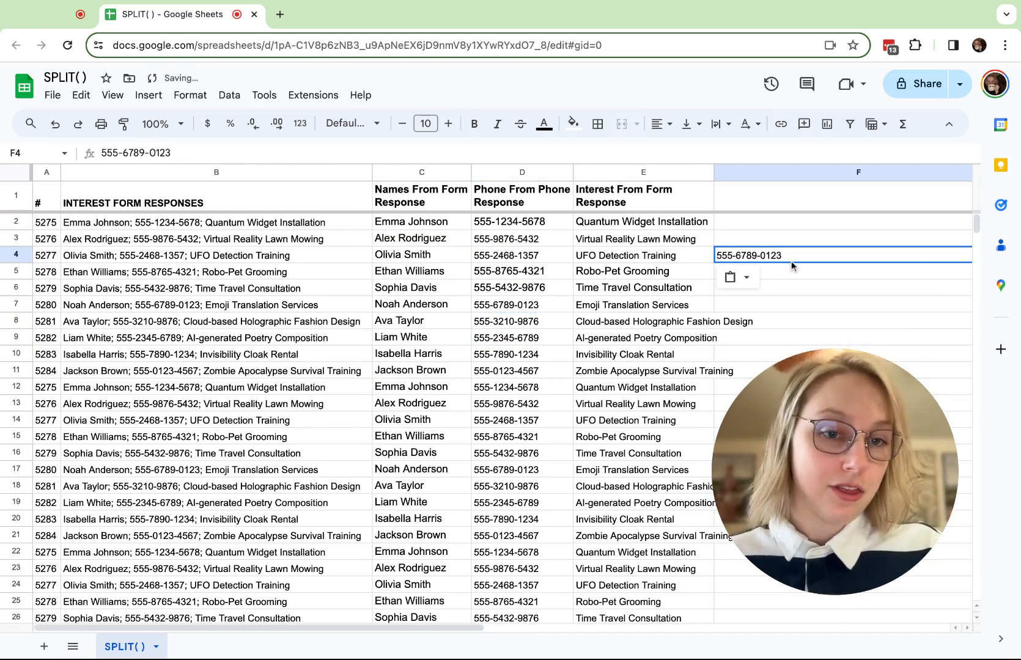
key("Delete")
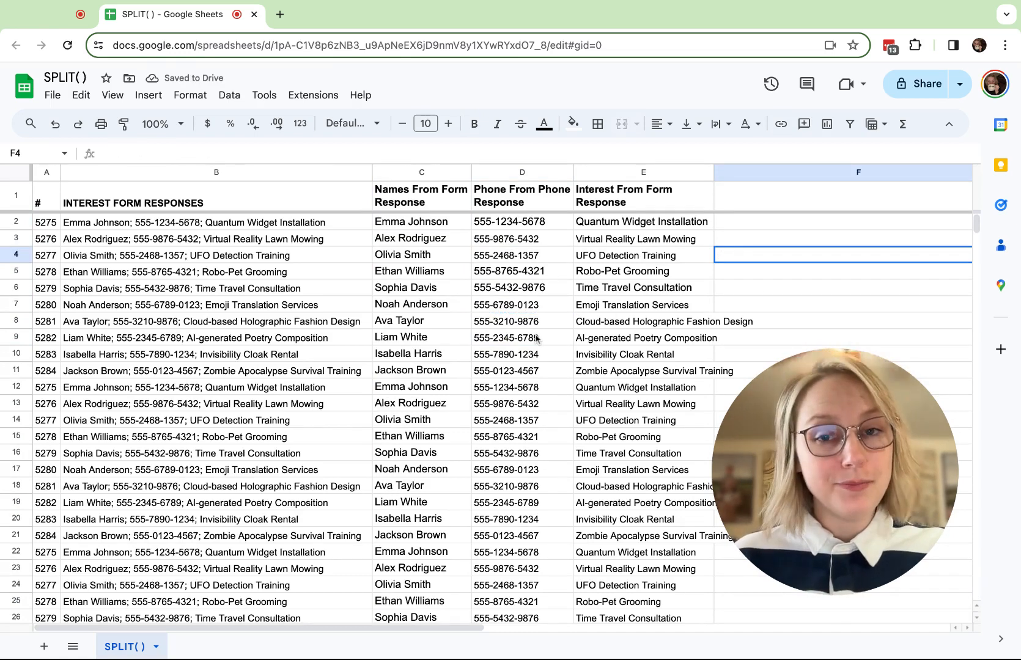
- Remove the ARRAYFORMULA wrapper from C2, leaving =TRIM(SPLIT(B2,";"))
left_click(425, 228)
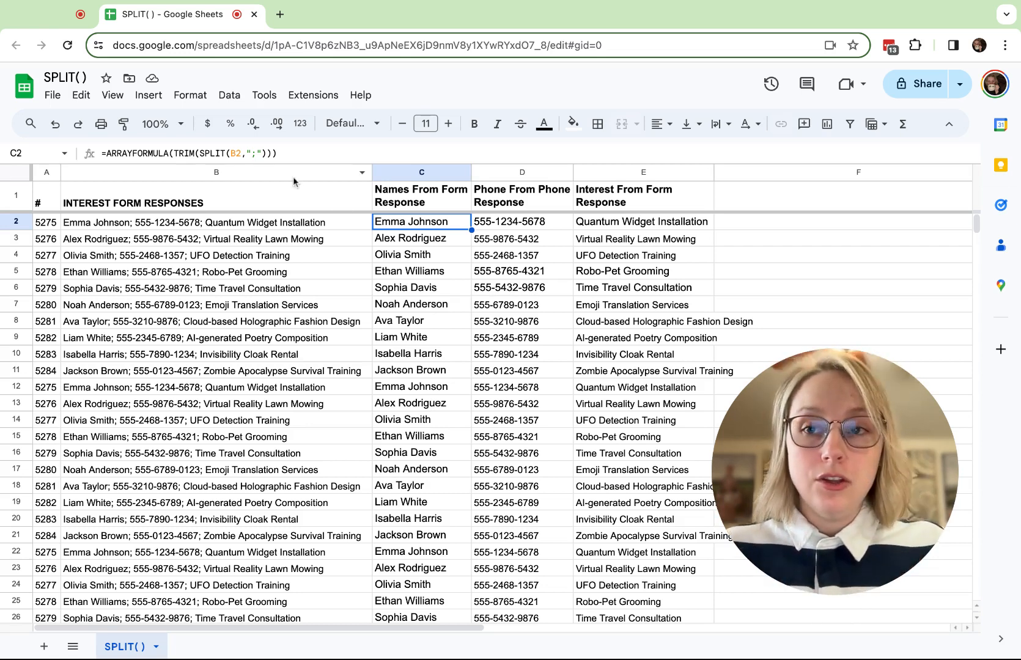
left_click(174, 154)
key("shift+Left")
key("shift+Left")
key("shift+Left")
key("shift+Left")
key("shift+Left")
key("shift+Left")
key("shift+Left")
key("shift+Left")
key("shift+Left")
key("shift+Left")
key("shift+Left")
key("shift+Left")
key("shift+Left")
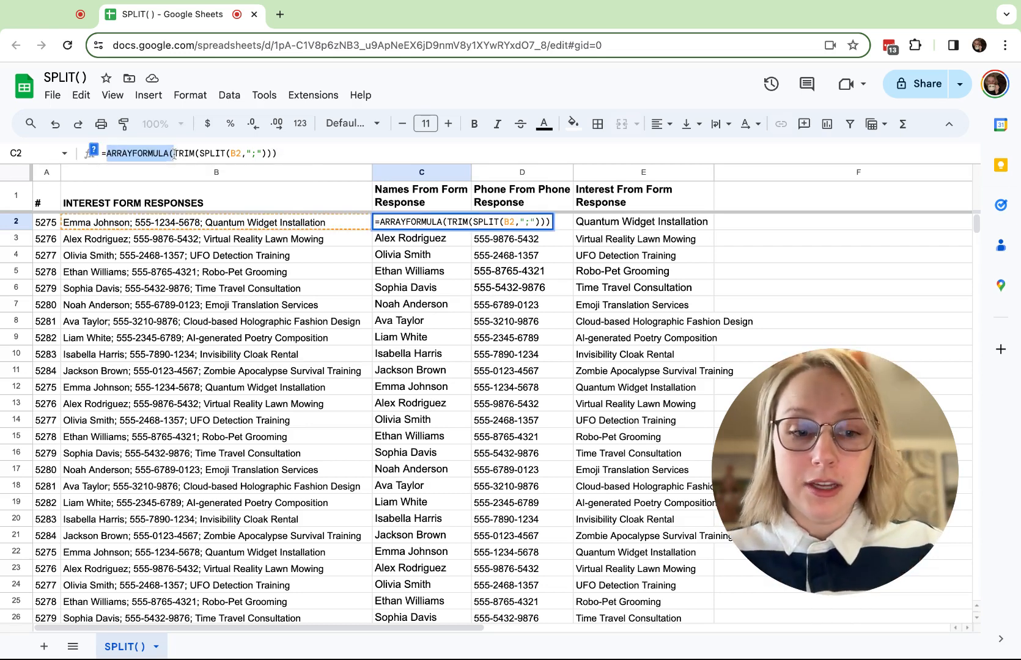
key("BackSpace")
left_click(257, 153)
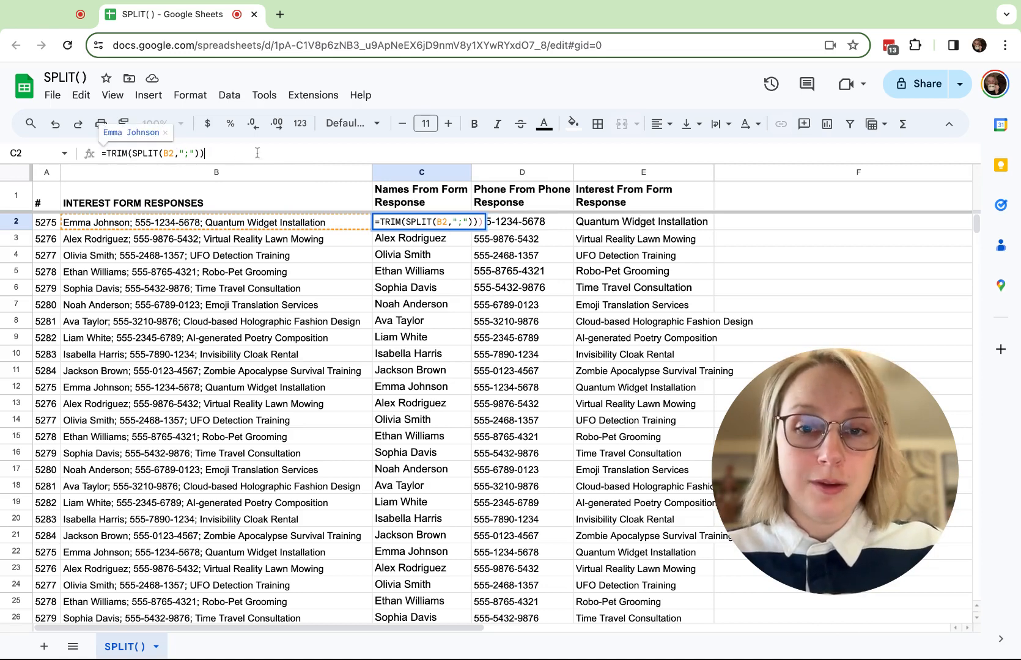
key("Return")
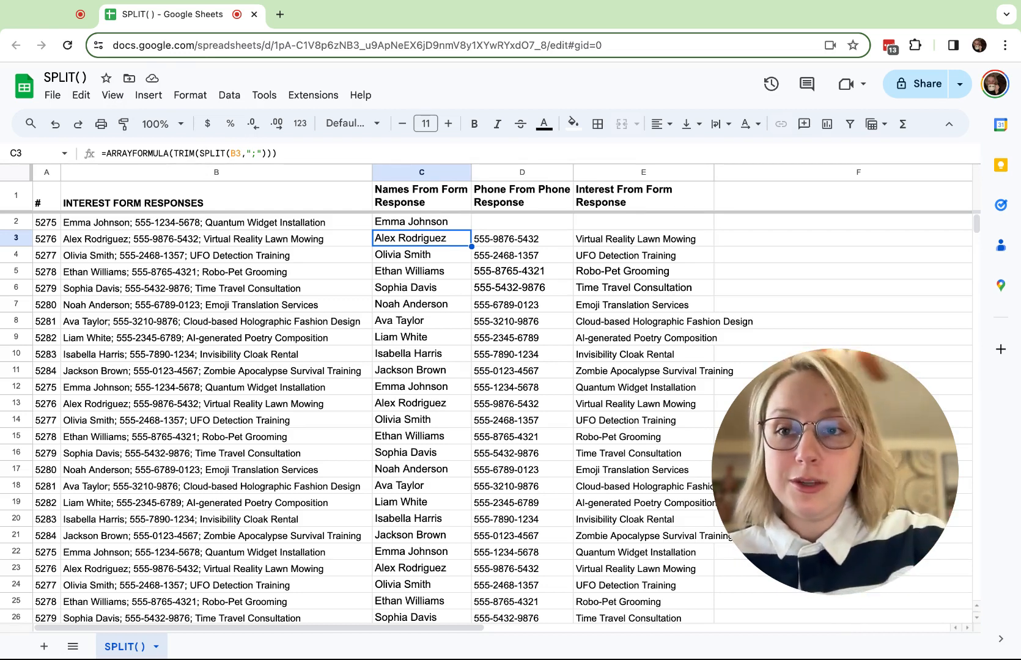
- Restore the ARRAYFORMULA wrapper in C2 and highlight the inner SPLIT(B2,";") part of the formula
key("Up")
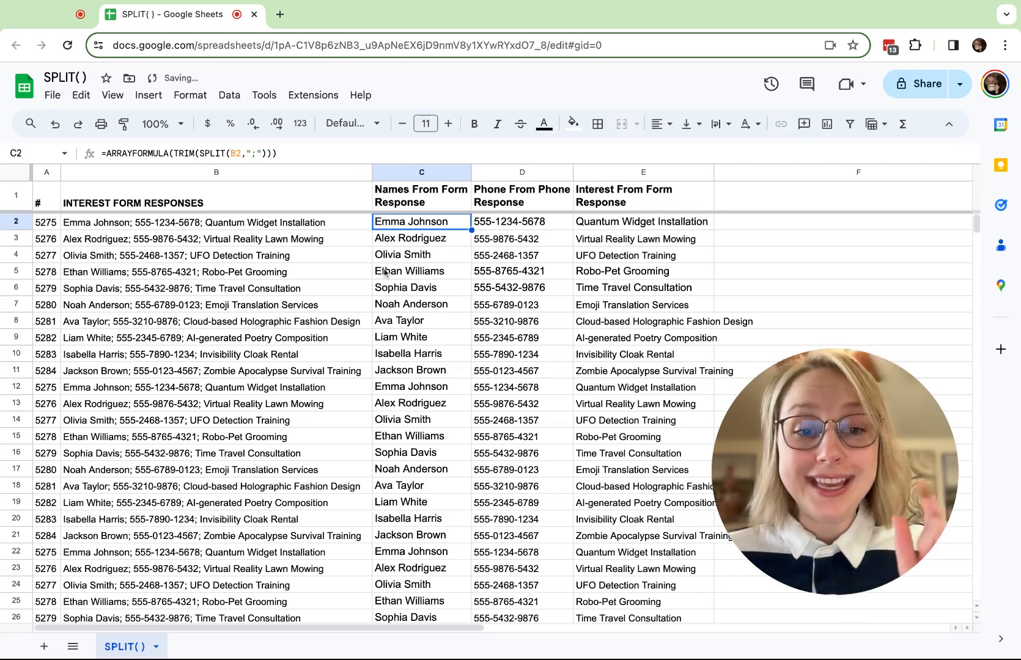
left_click(201, 154)
key("shift+super+Right")
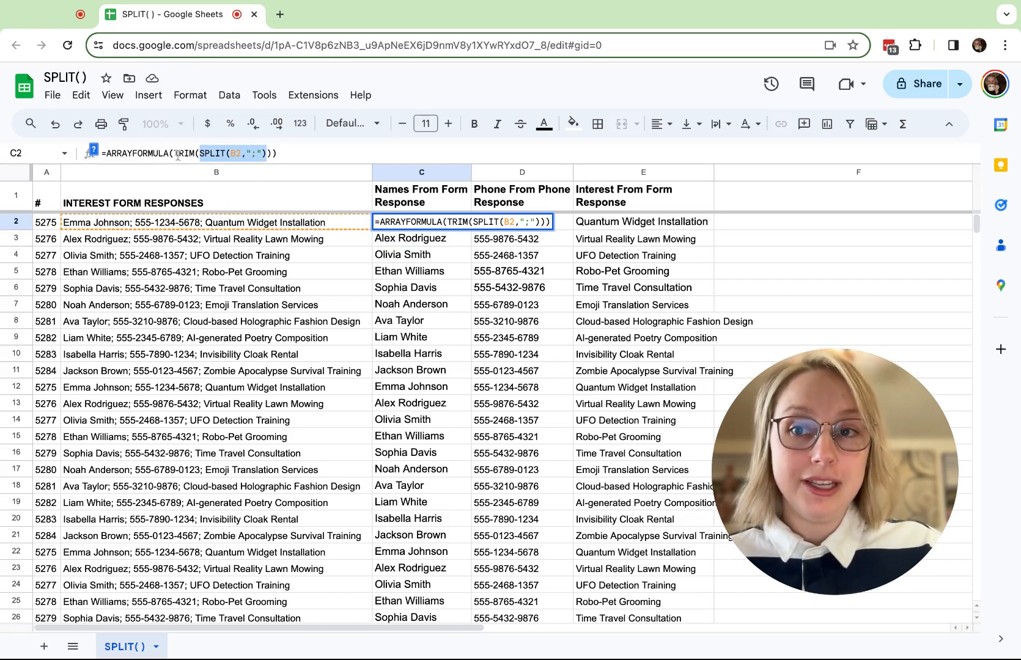
- Highlight the TRIM(SPLIT(B2,";")) part of the formula in C2 to examine how TRIM wraps SPLIT
left_click(175, 154)
key("shift+Right")
key("shift+Right")
key("shift+Right")
key("shift+Right")
key("shift+Right")
key("shift+Right")
key("shift+Right")
key("shift+Right")
key("shift+Right")
key("shift+Right")
key("shift+Right")
key("shift+Right")
key("shift+Right")
key("shift+Right")
key("shift+Right")
key("shift+Right")
key("shift+Right")
key("shift+Right")
key("shift+Right")
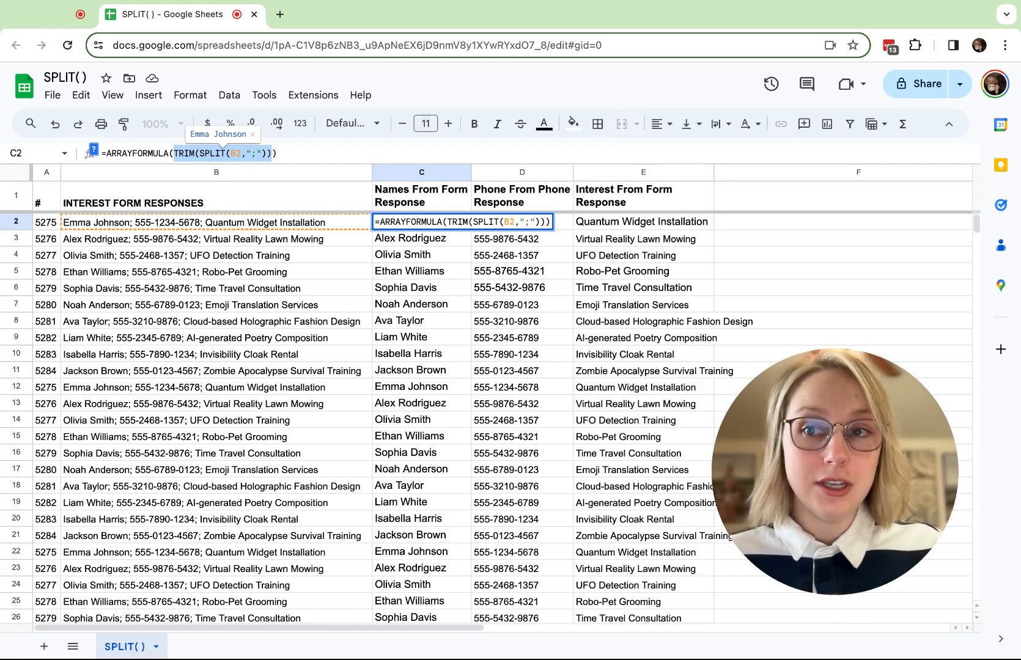
- Highlight the whole ARRAYFORMULA expression after the equals sign in C2, close the formula, and view the SPLIT syntax note in column G
left_click(106, 153)
key("shift+Right")
key("shift+Right")
key("shift+Right")
key("shift+Right")
key("shift+Right")
key("shift+Right")
key("shift+Right")
key("shift+Right")
key("shift+Right")
key("shift+Right")
key("shift+Right")
key("shift+Right")
key("shift+Right")
key("shift+Right")
key("shift+Right")
key("shift+Right")
key("shift+Right")
key("shift+Right")
key("shift+Right")
key("shift+Right")
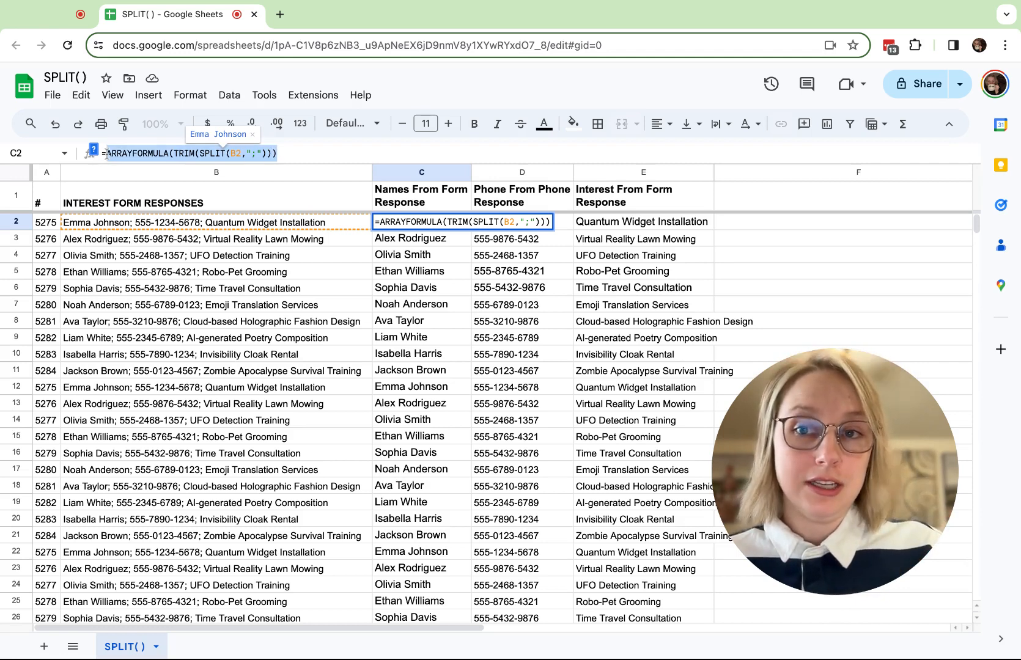
key("Return")
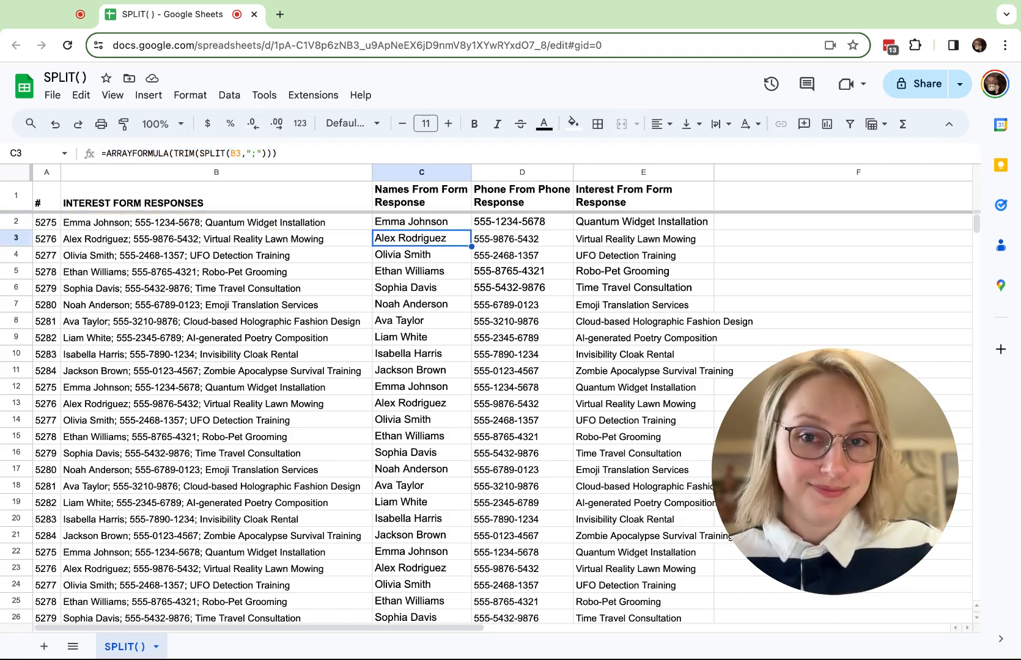
scroll(556, 343, "right", 10)
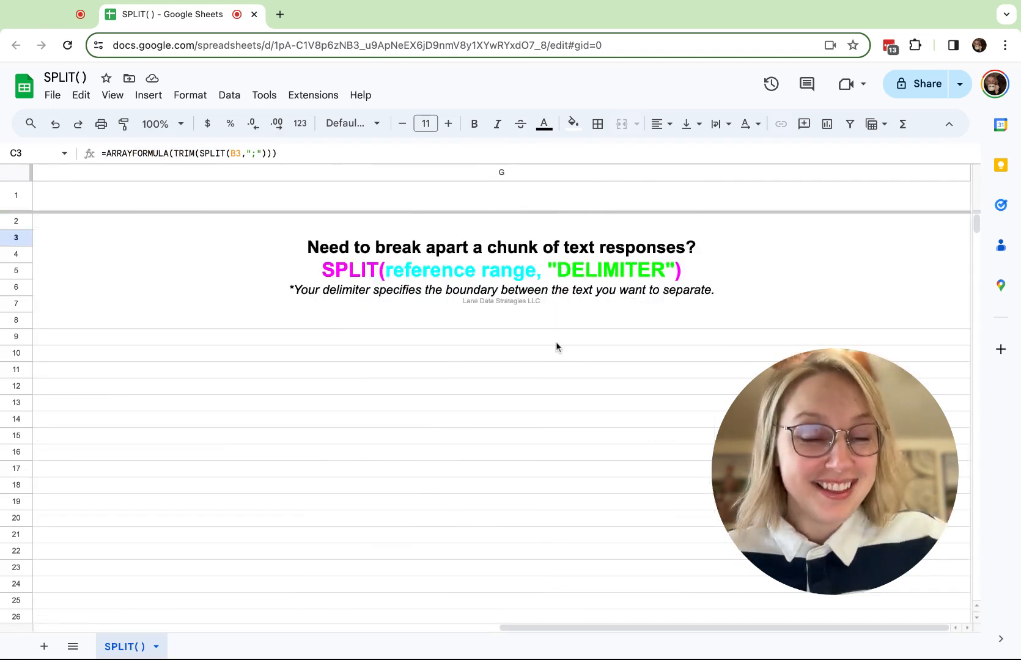